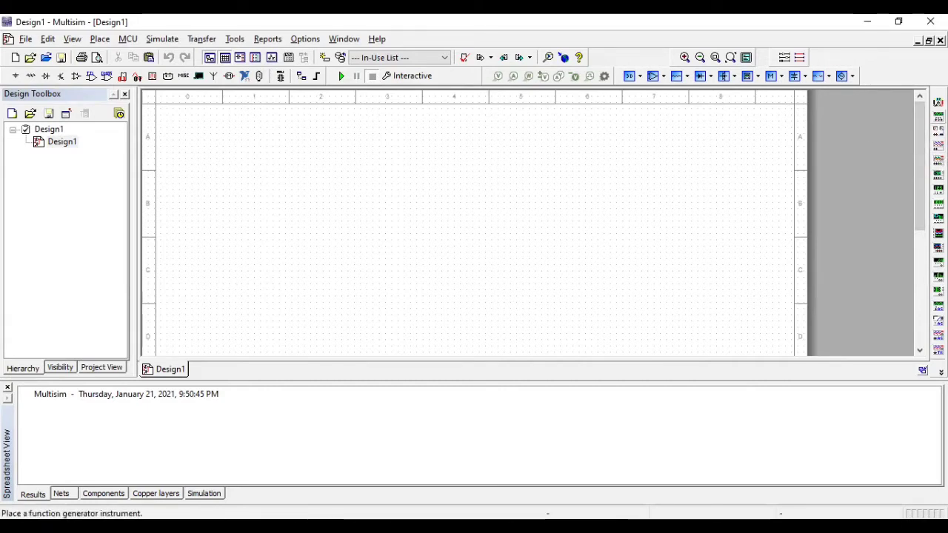
Step: Place function generator XFG1 and set it to a 100 Hz, 5 Vp sine wave
left_click(939, 116)
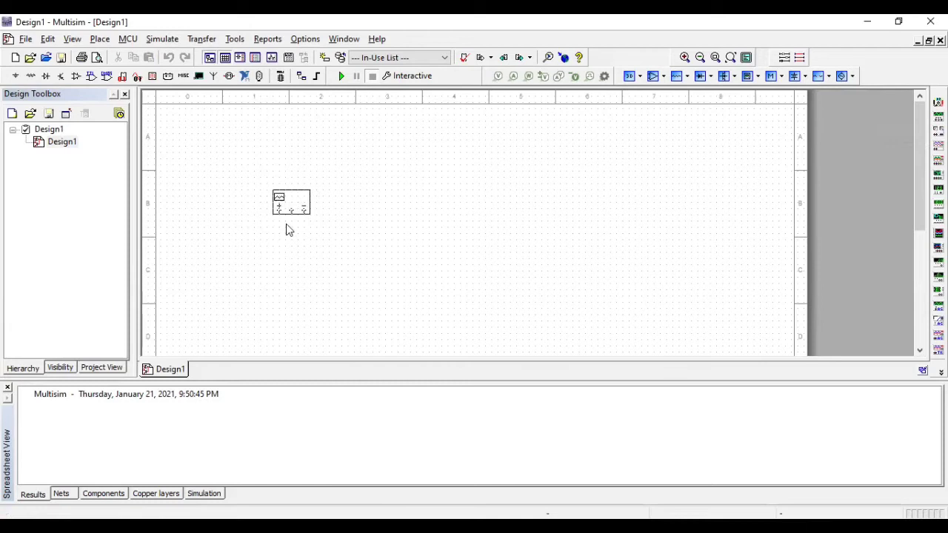
key("Escape")
left_click(294, 215)
double_click(298, 208)
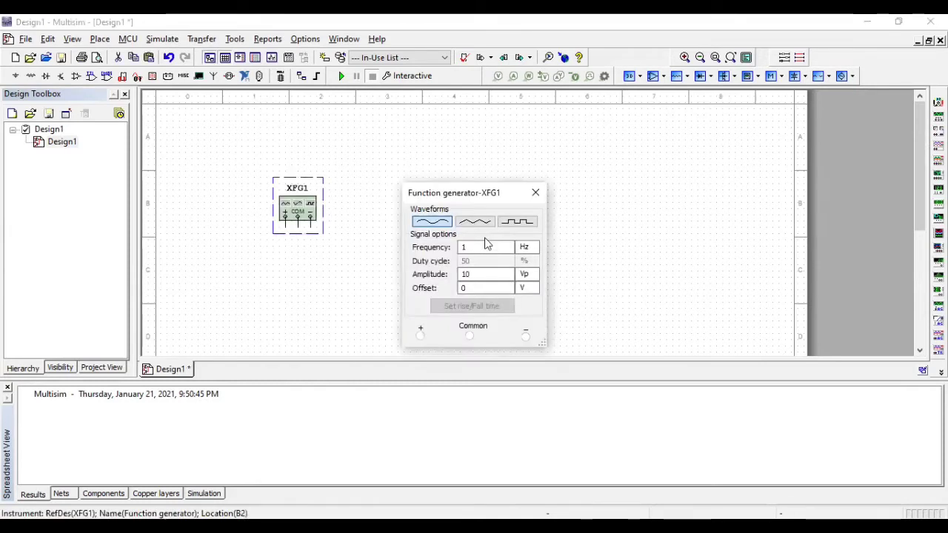
left_click(483, 249)
type("00")
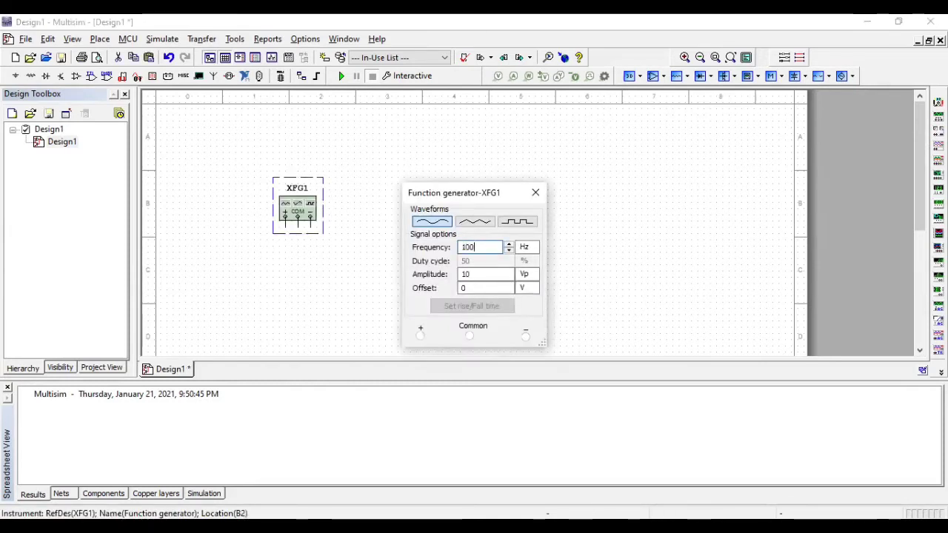
left_click(476, 280)
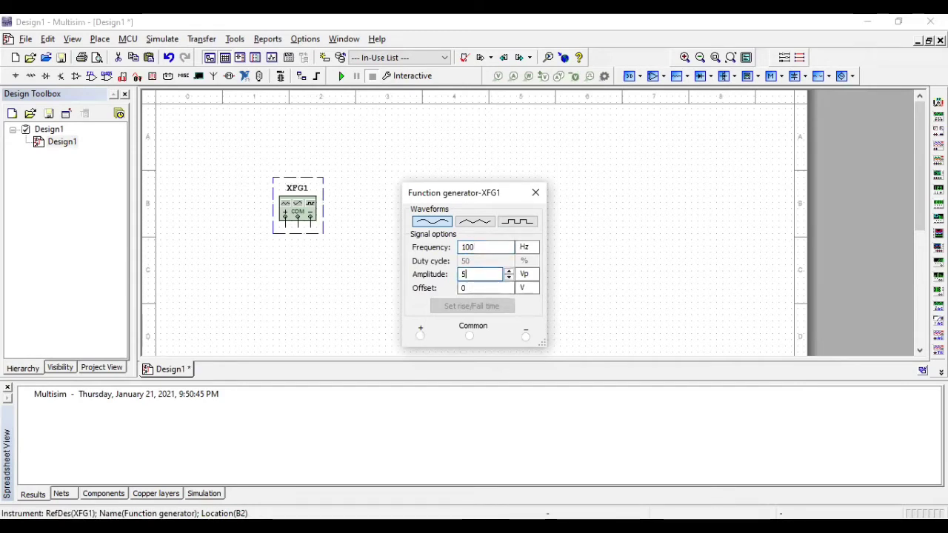
left_click(536, 194)
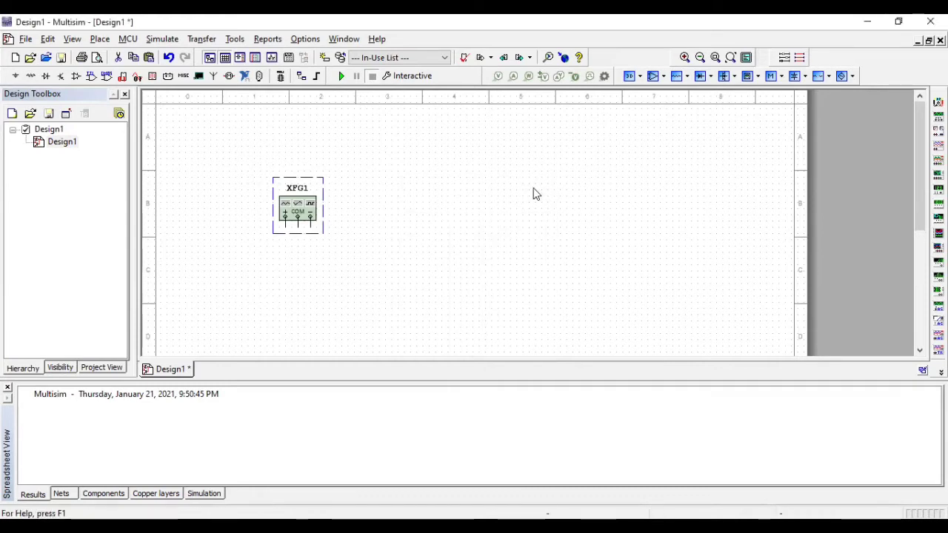
Step: Search all component groups for '0.5' and place the 0.5_AMP fuse
left_click(16, 79)
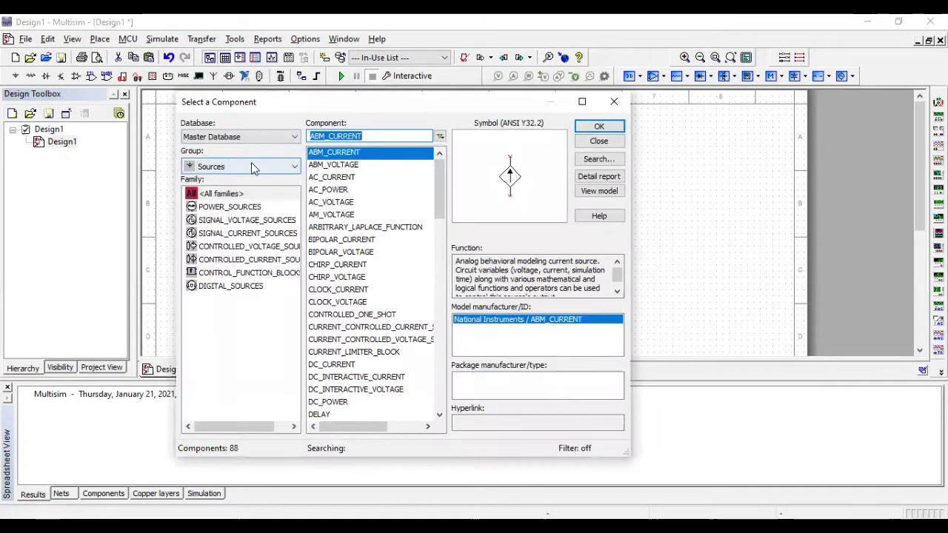
left_click(251, 168)
left_click(256, 182)
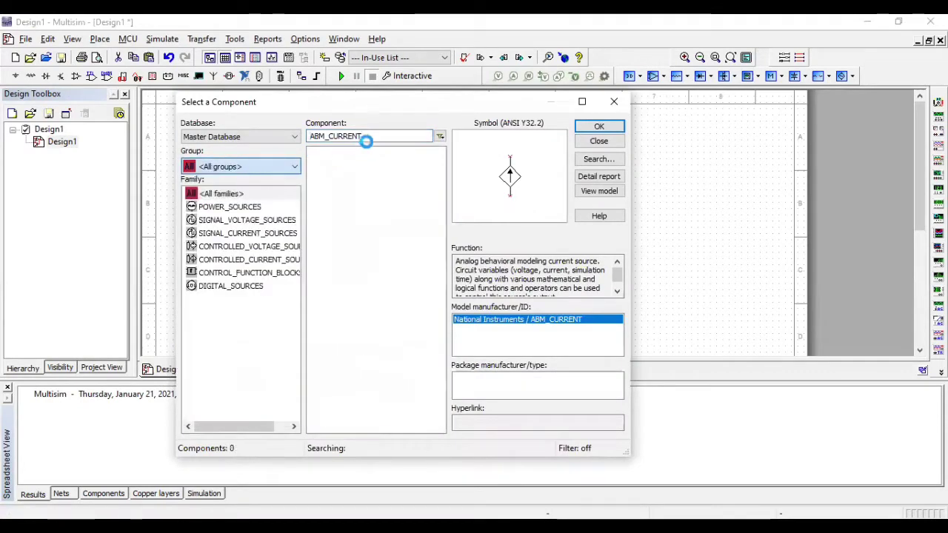
double_click(368, 137)
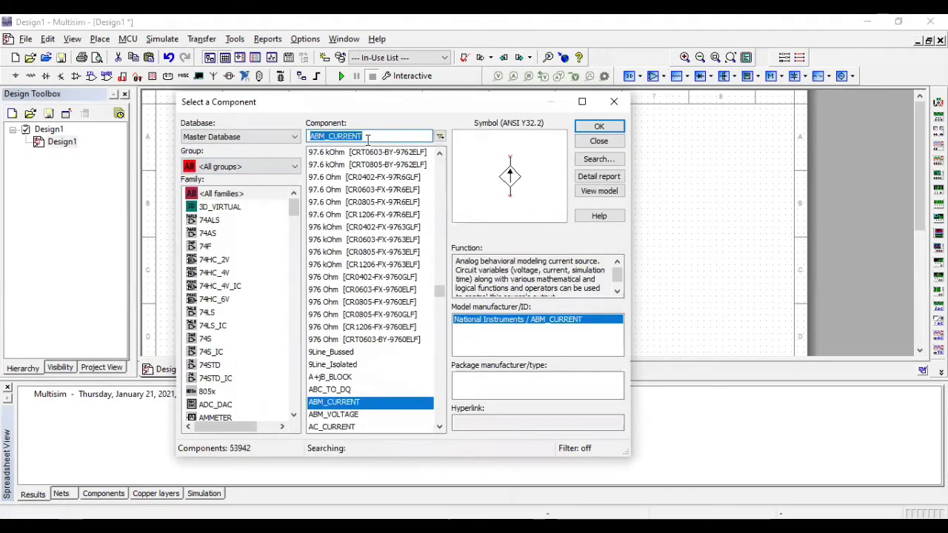
type("0.5")
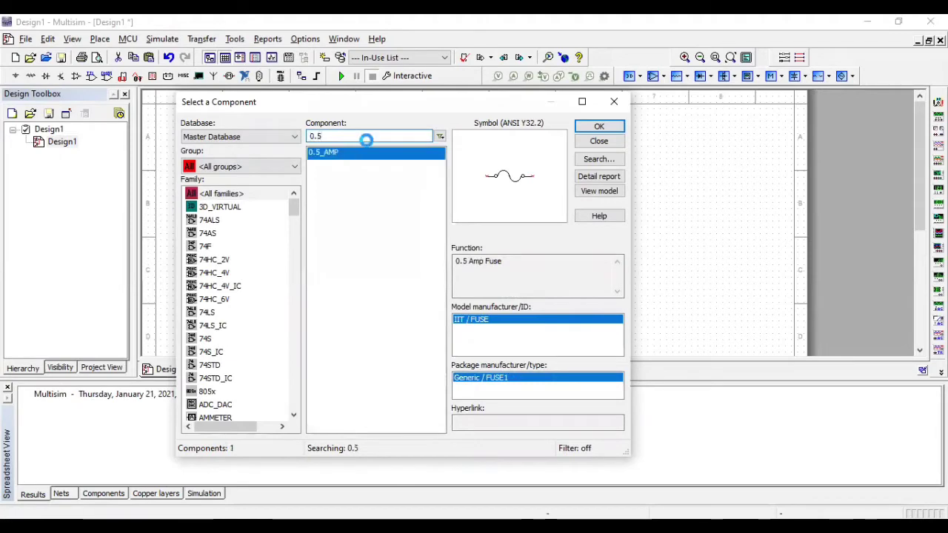
key("Return")
key("Escape")
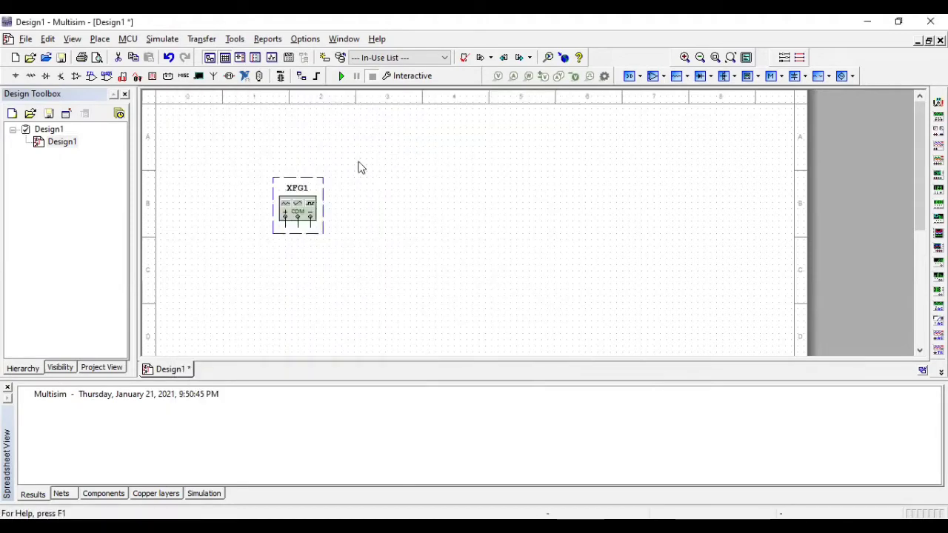
key("Escape")
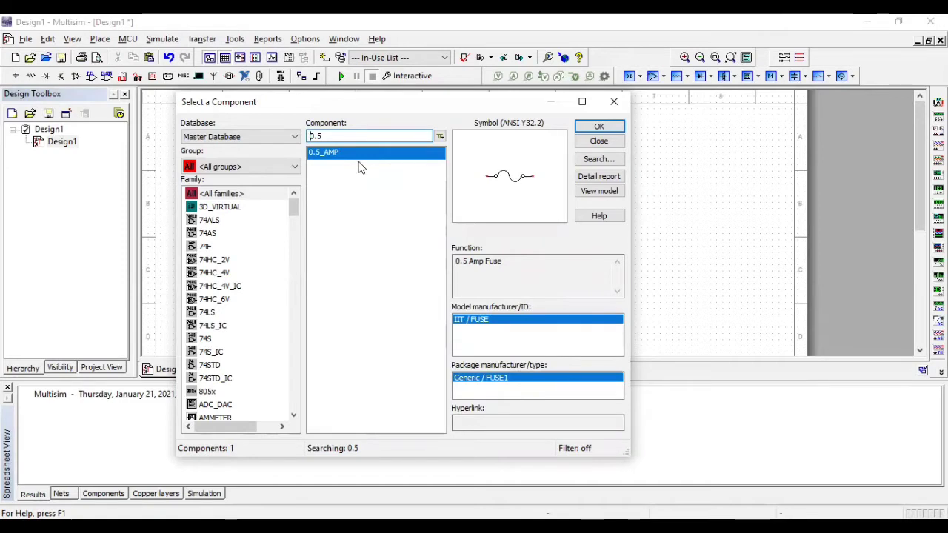
Step: Search 'trans' and place TRANSFORMER_CT_RATED on the schematic as U1
double_click(345, 136)
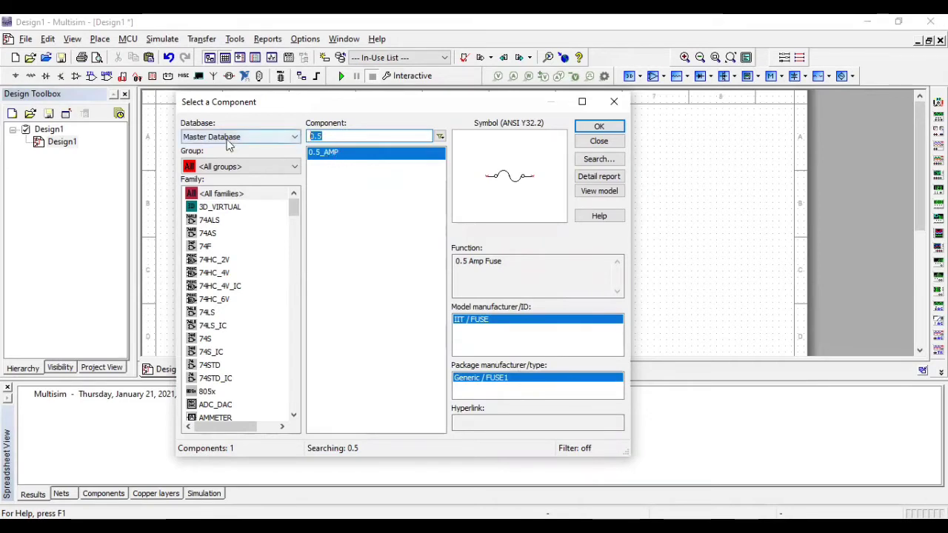
type("trans")
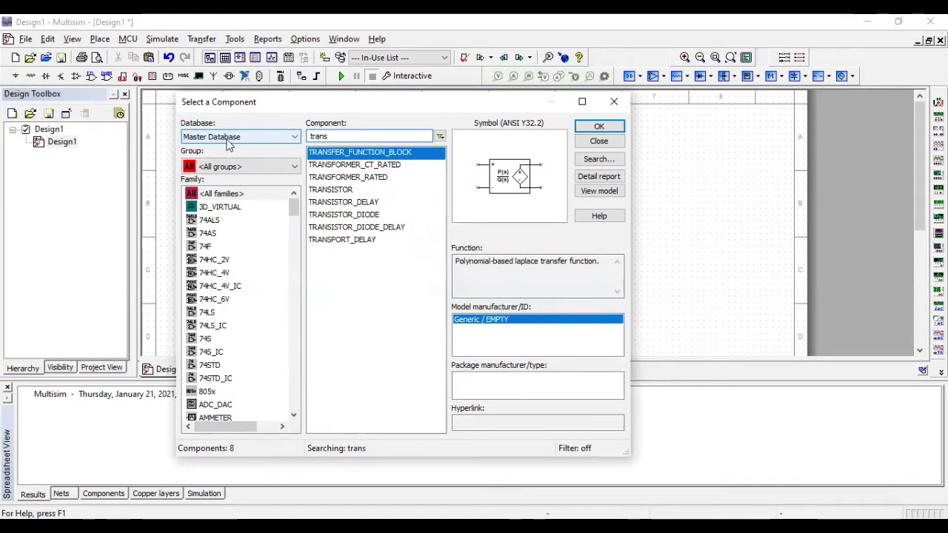
left_click(315, 165)
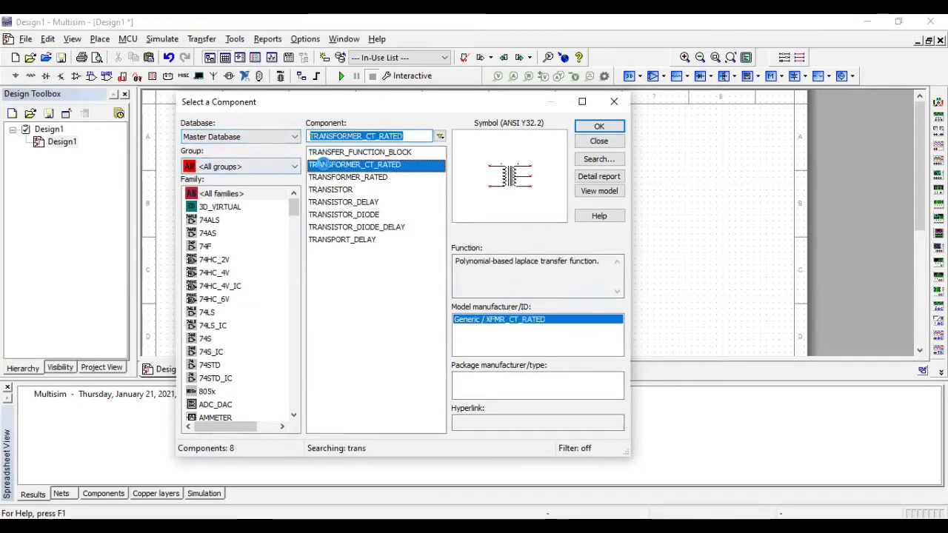
double_click(315, 164)
left_click(421, 236)
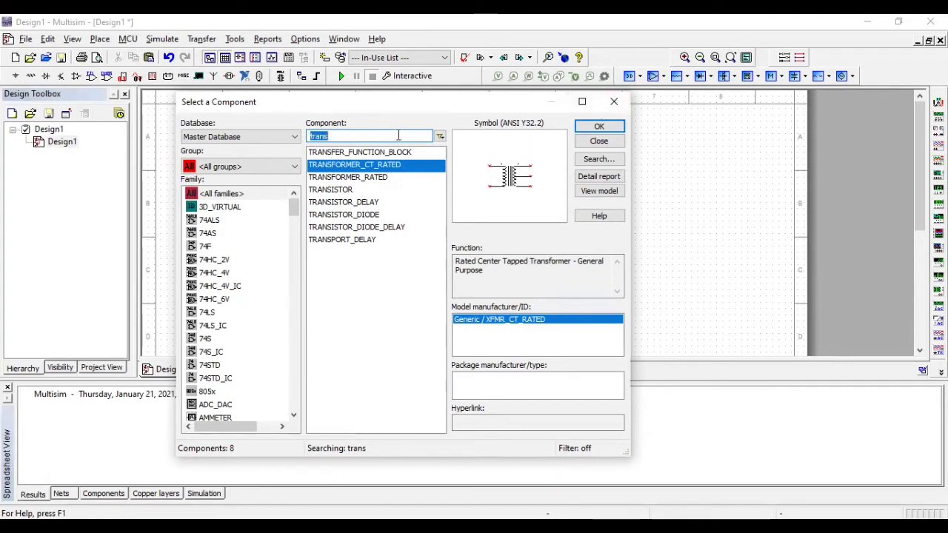
Step: Search '1n4007' and place 1N4007G diodes D1 above and D2 below
type("1")
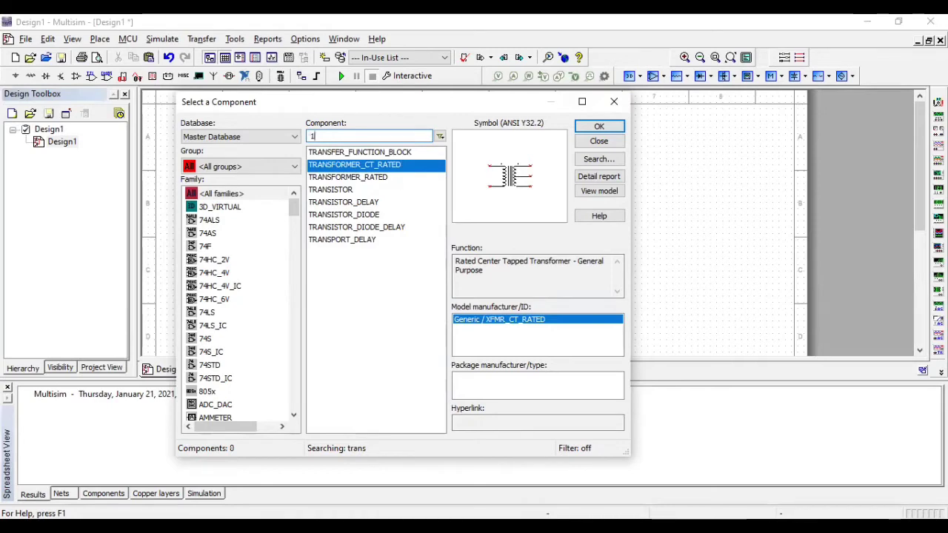
type("n4")
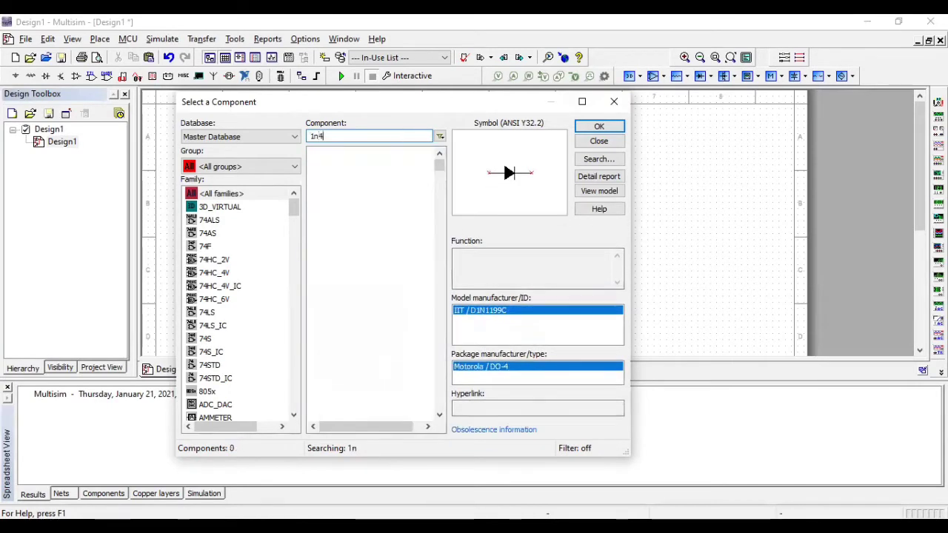
type("007")
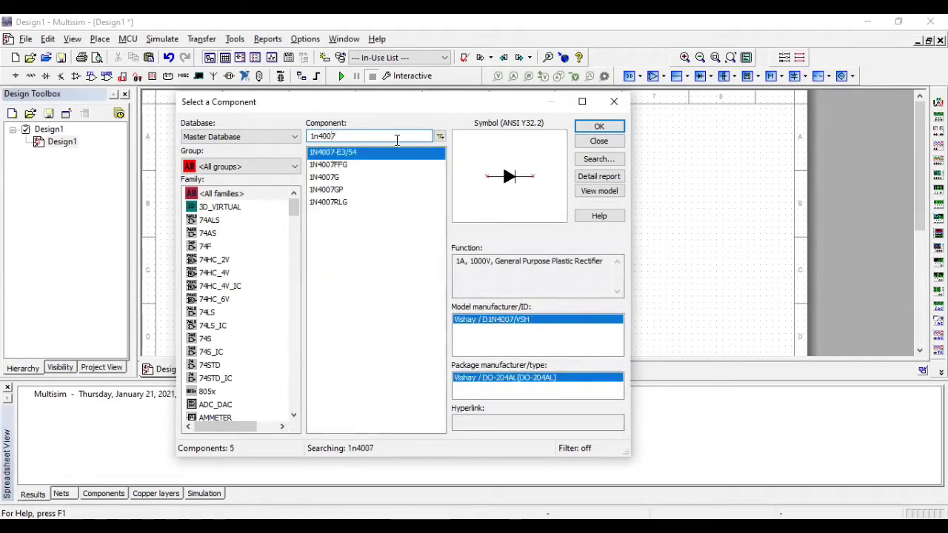
left_click(371, 177)
double_click(370, 178)
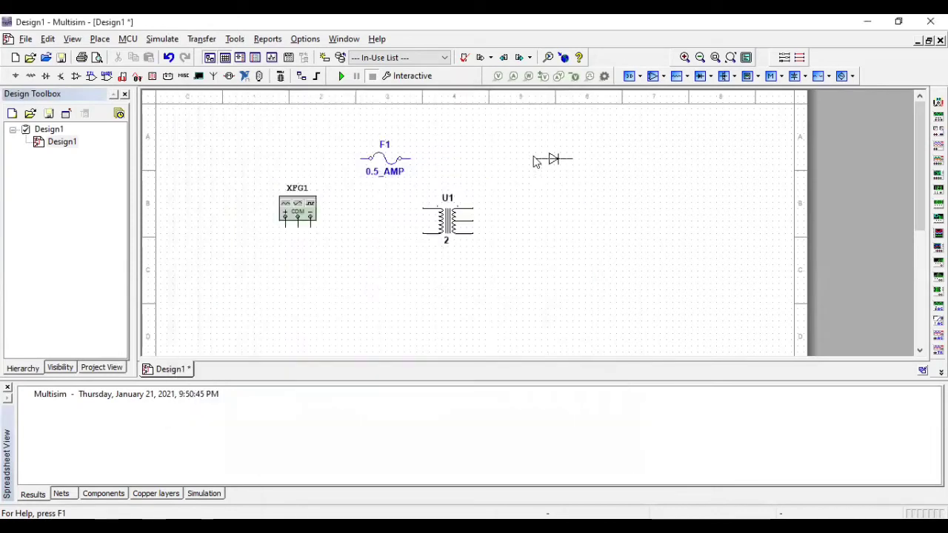
left_click(550, 161)
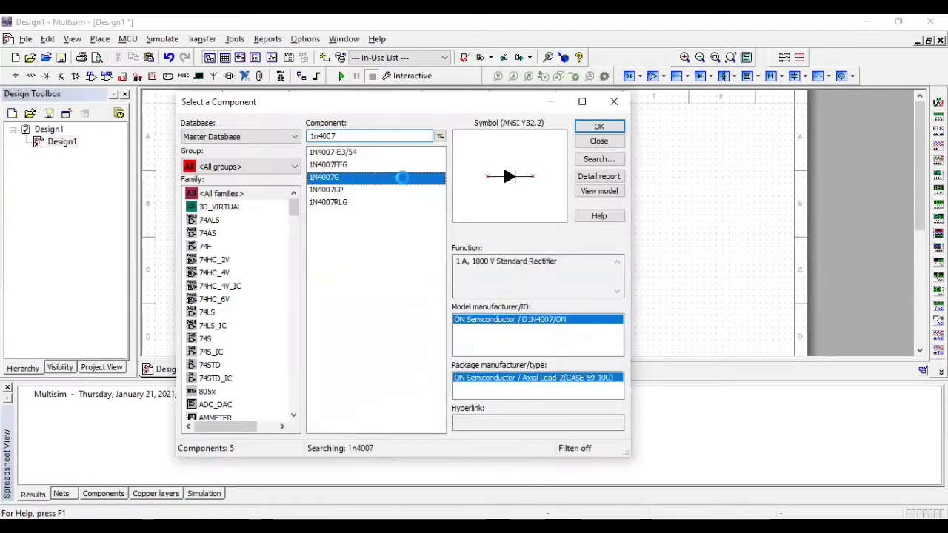
double_click(401, 183)
left_click(535, 276)
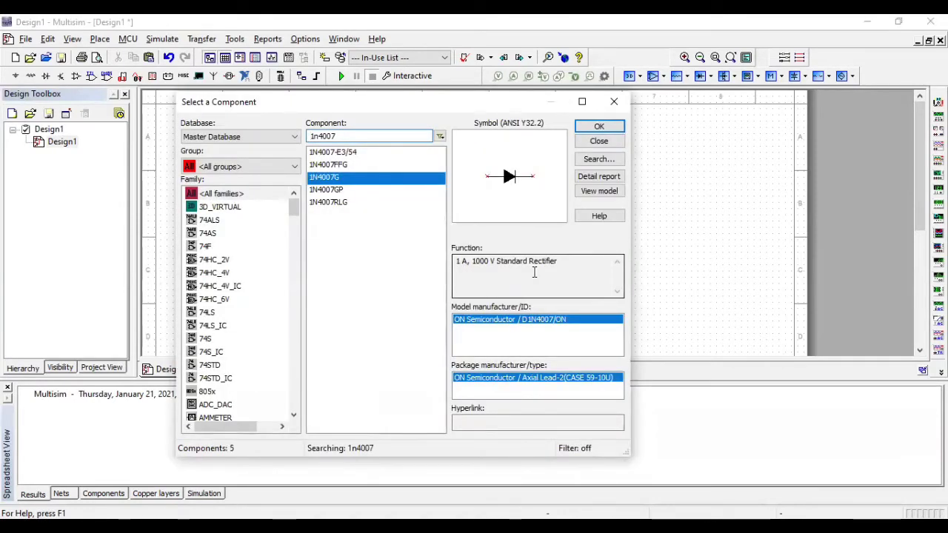
left_click(272, 169)
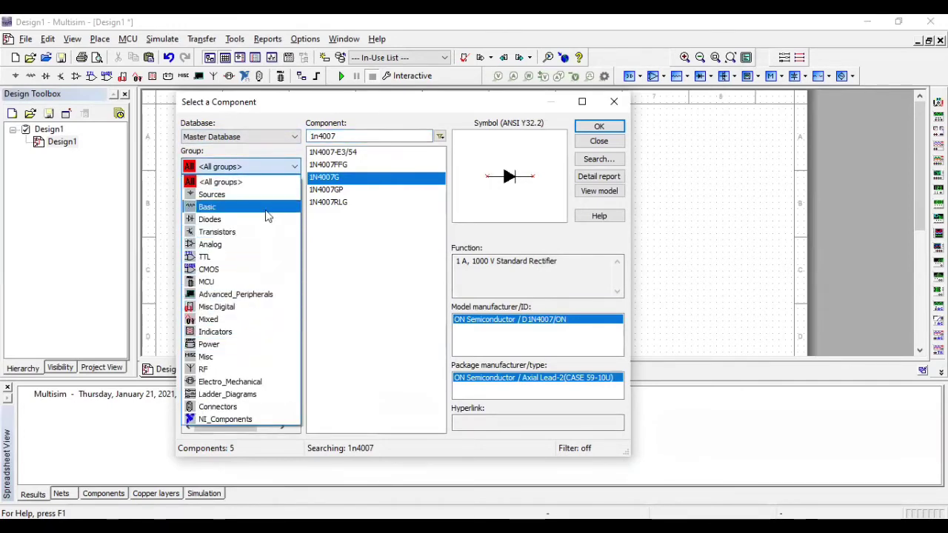
Step: Place a 1kΩ resistor R1 from the Basic group's resistor family
left_click(264, 209)
left_click(226, 353)
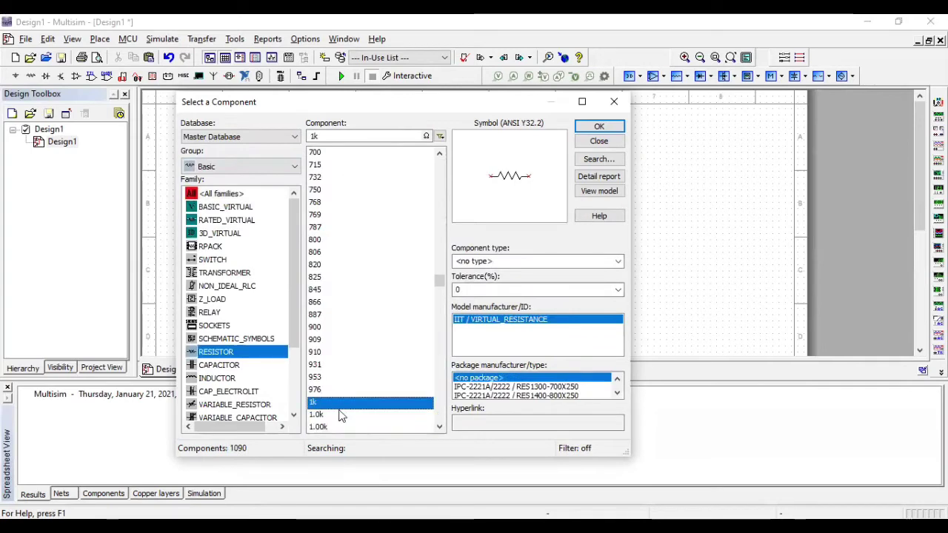
double_click(339, 404)
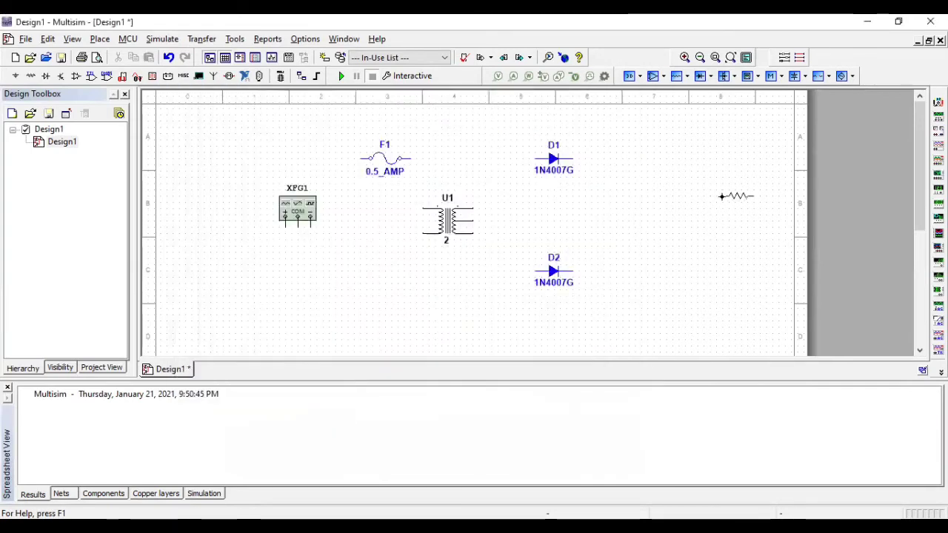
left_click(643, 219)
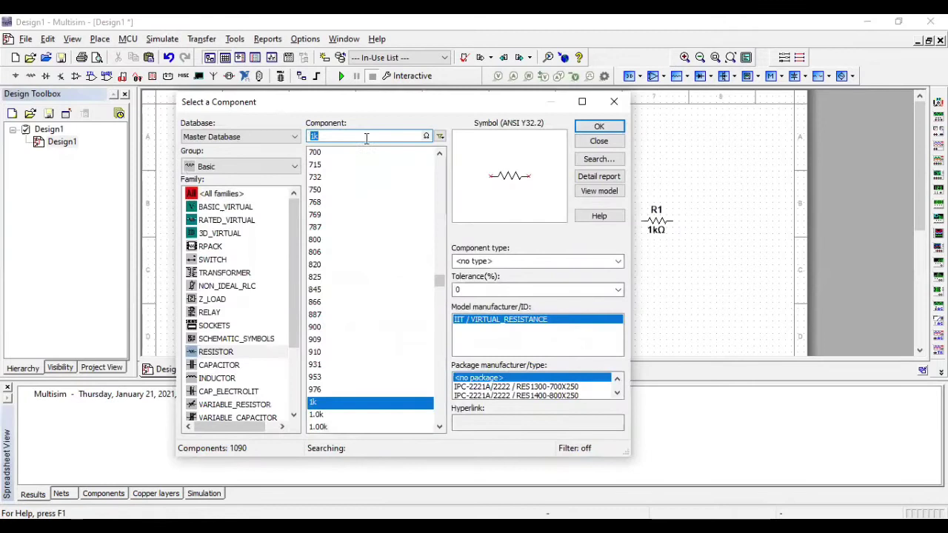
Step: Search all component groups for 'ground' and select the GROUND part
type("gro")
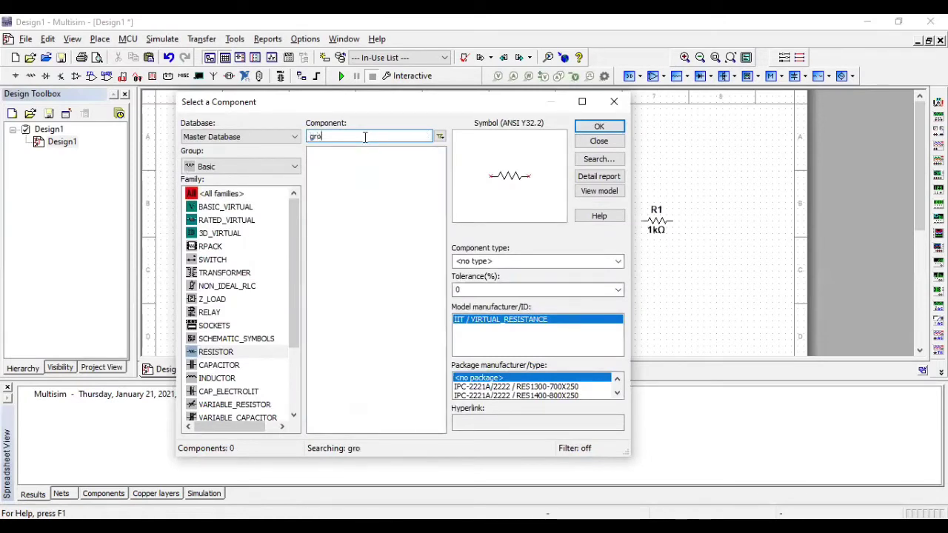
type("und")
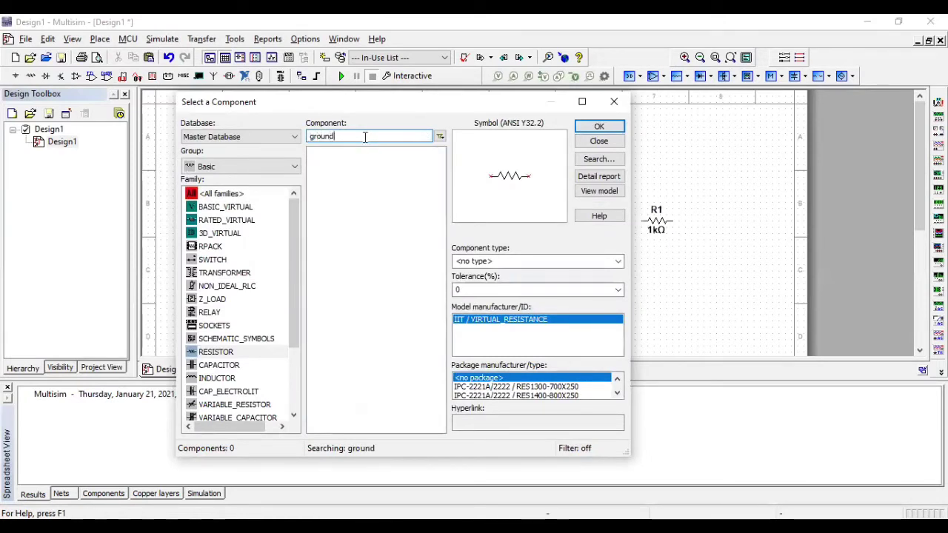
left_click(271, 167)
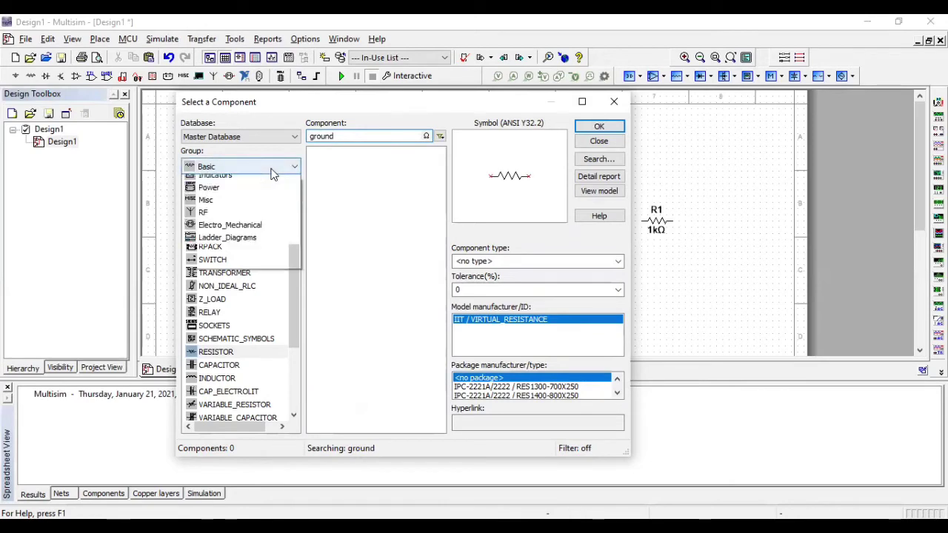
left_click(268, 184)
double_click(341, 138)
type("1n4007")
double_click(347, 137)
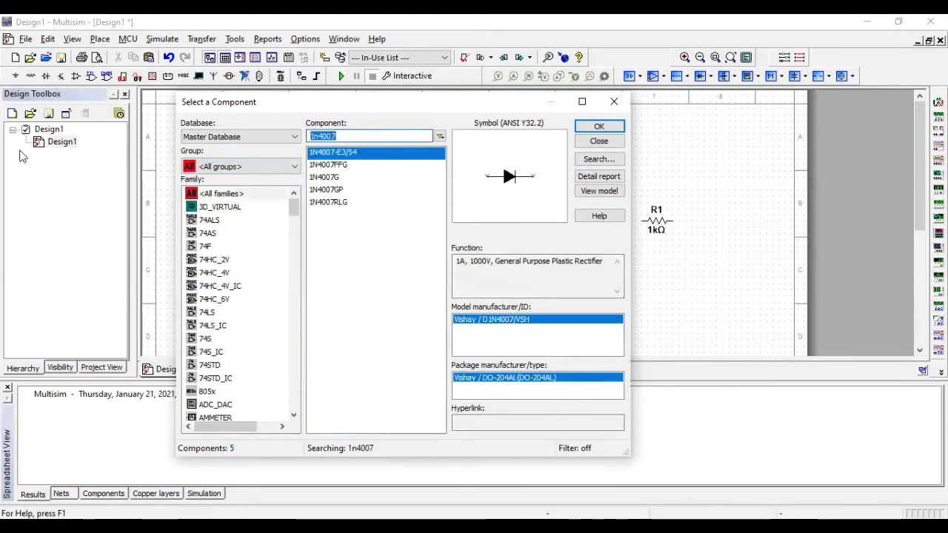
type("ground")
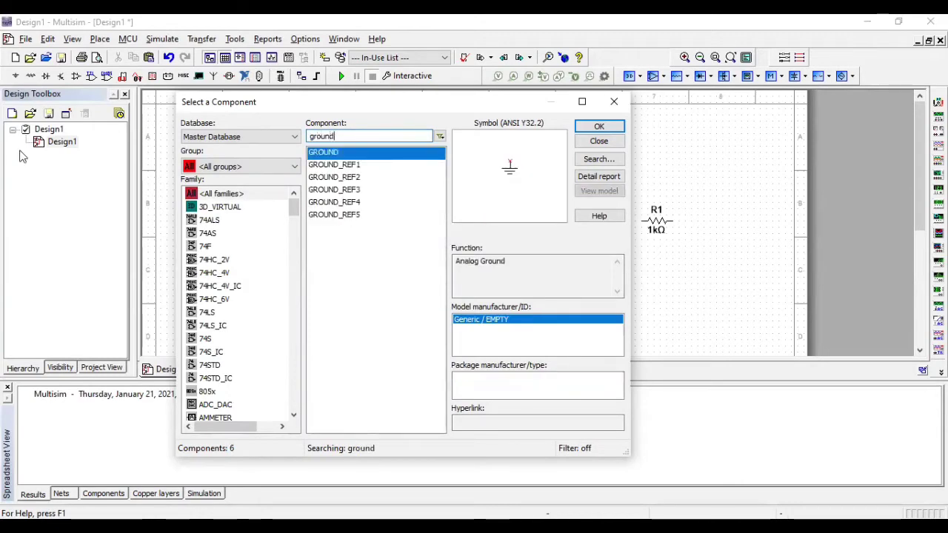
key("Return")
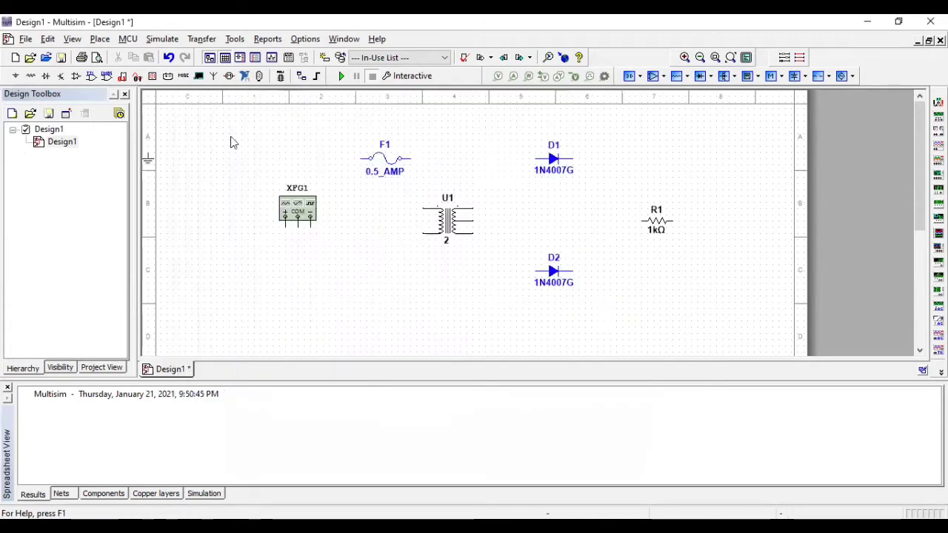
Step: Place grounds beside the transformer and below R1, wiring the lower one to R1's right end
left_click(484, 223)
double_click(364, 154)
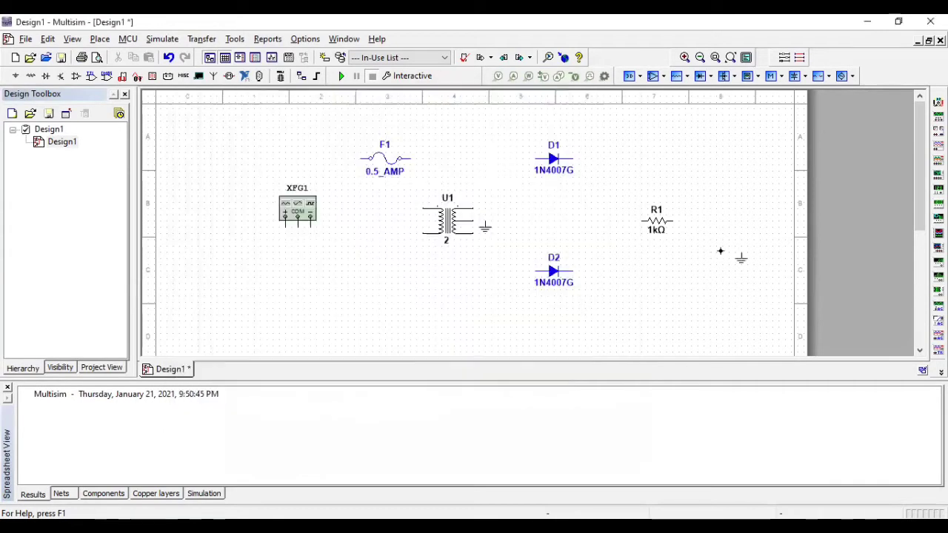
left_click(677, 255)
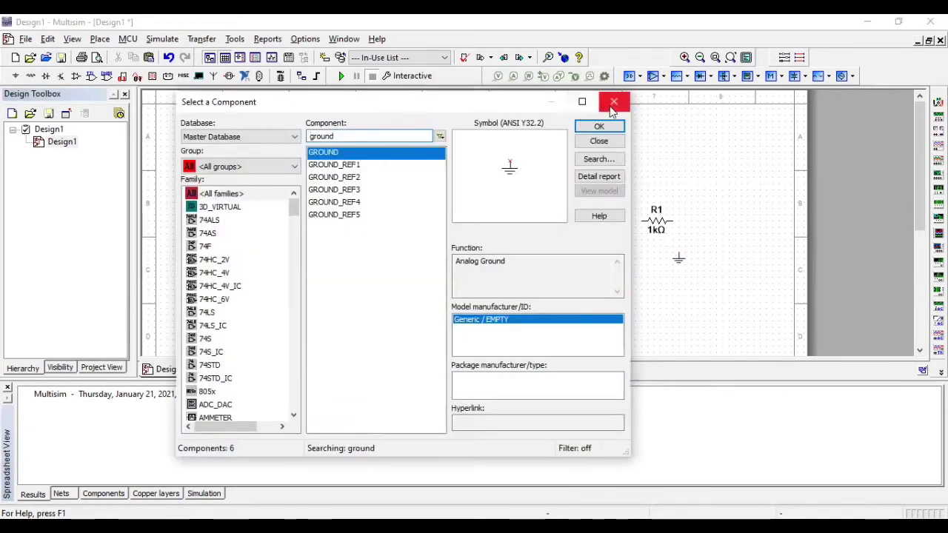
left_click(615, 100)
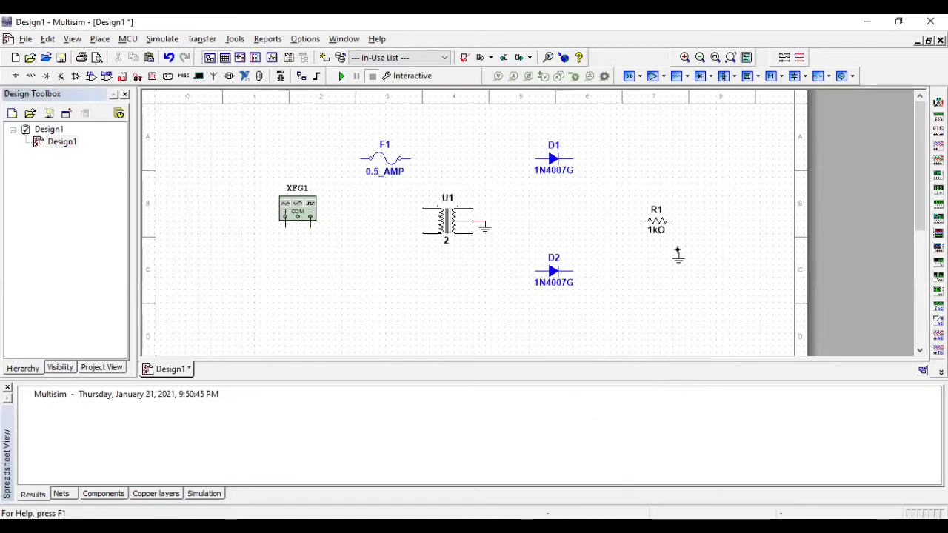
left_click(678, 253)
left_click(669, 221)
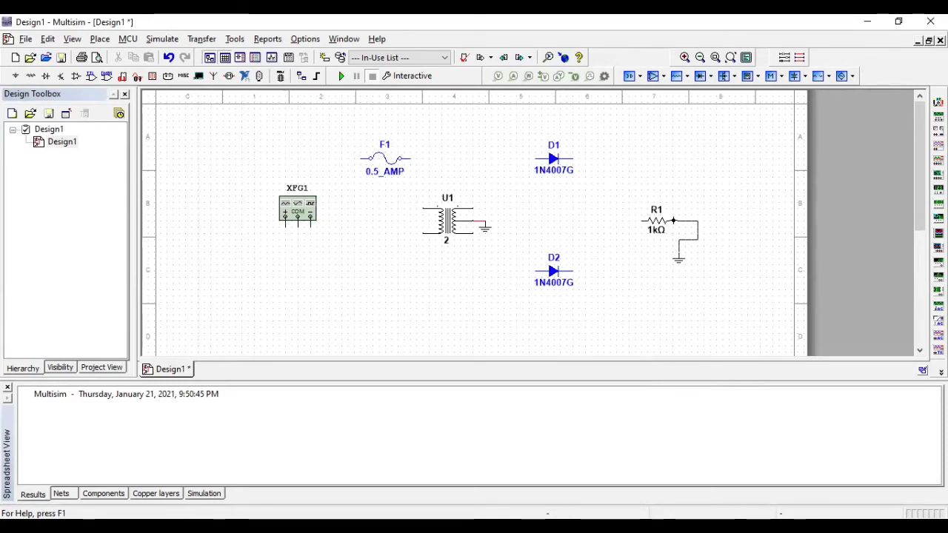
Step: Flip XFG1 horizontally and wire it through fuse F1 to the transformer primary
left_click(307, 227)
right_click(306, 227)
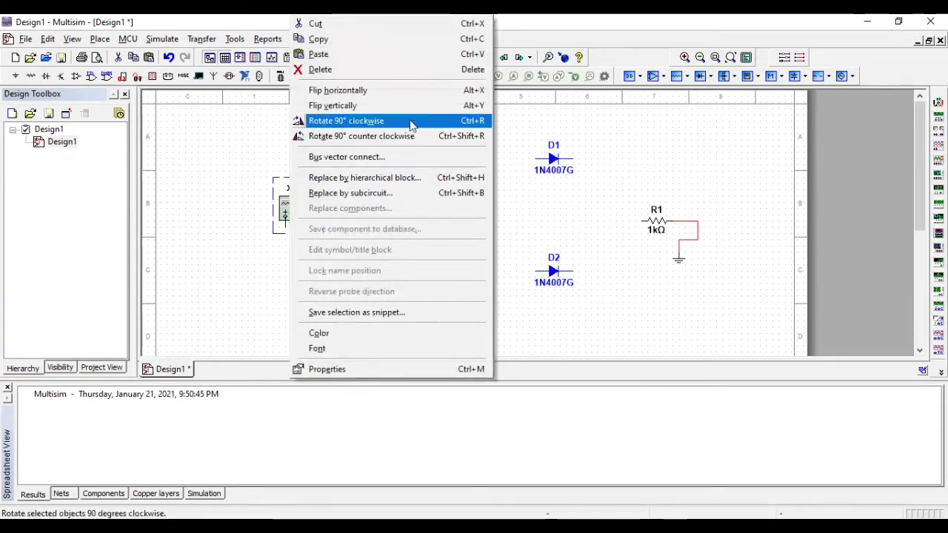
left_click(413, 94)
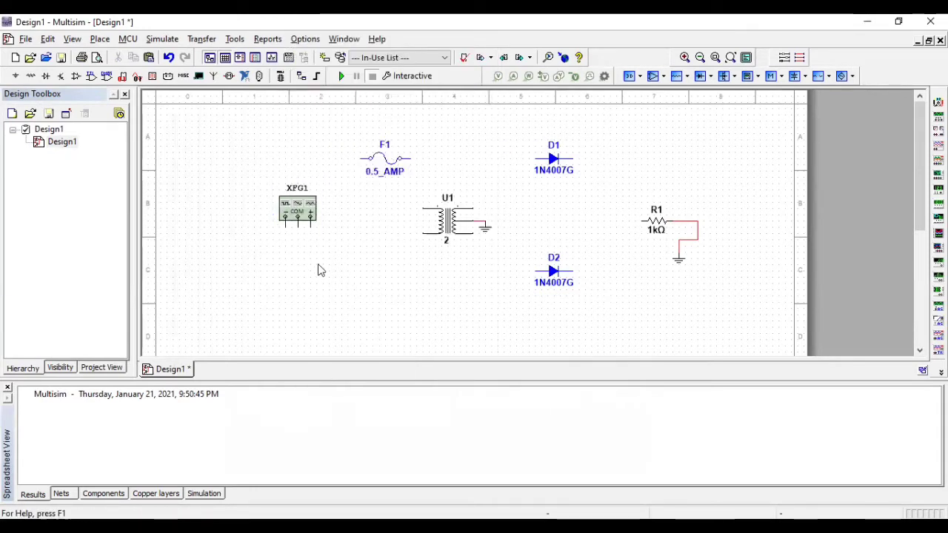
left_click(311, 224)
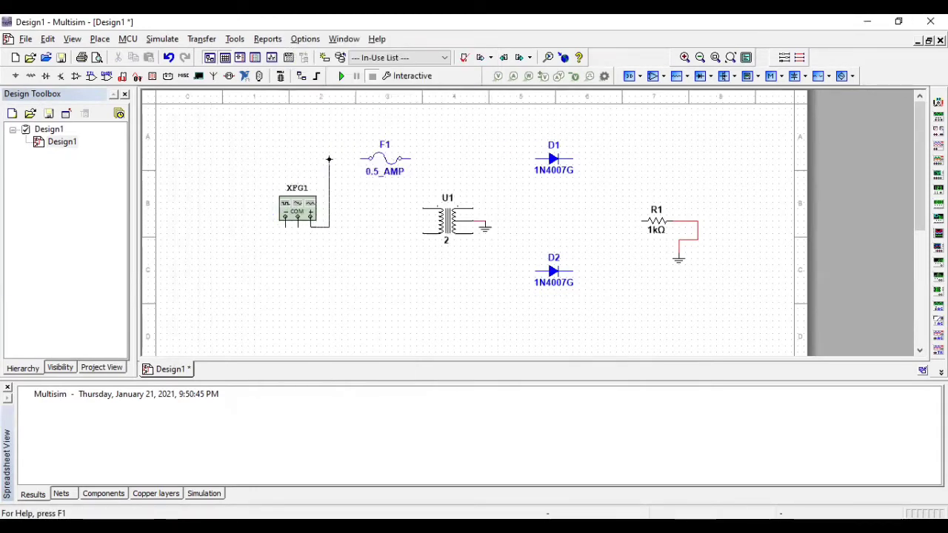
left_click(360, 159)
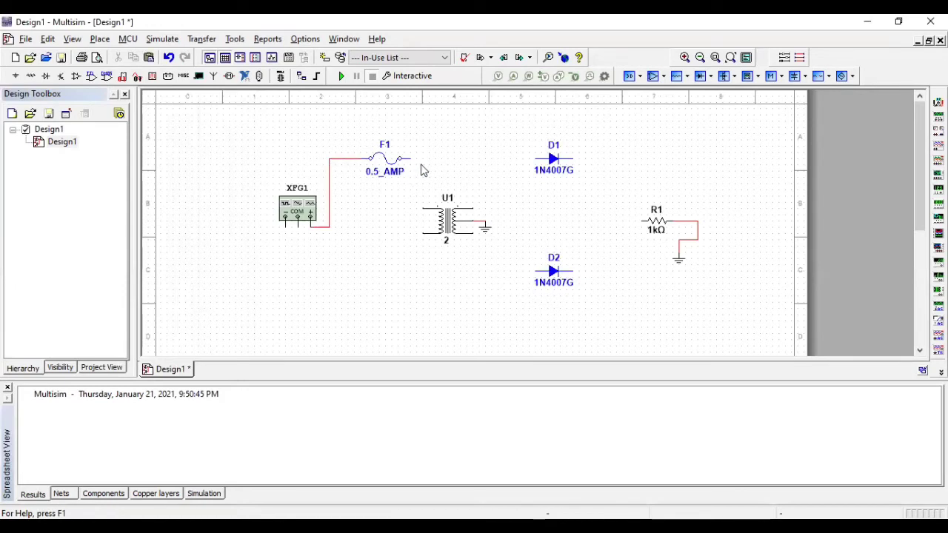
left_click(420, 233)
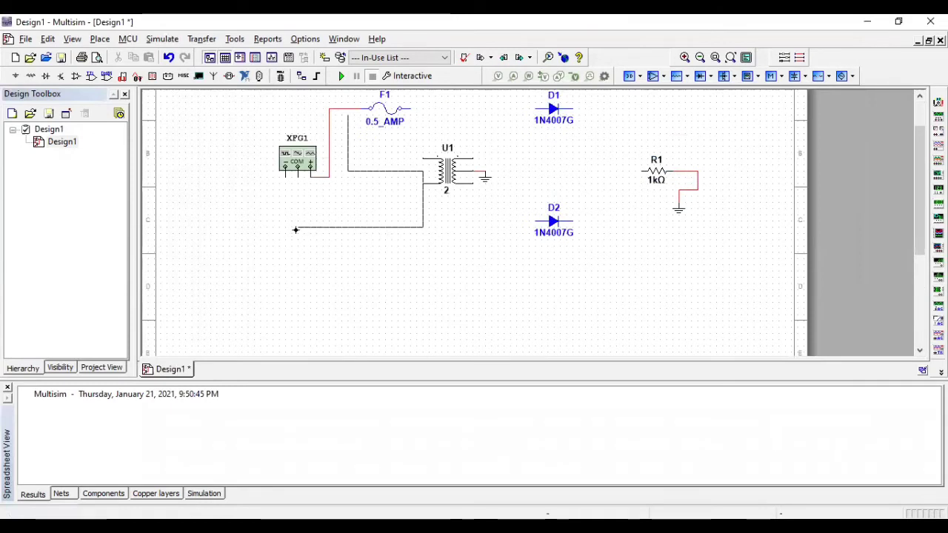
left_click(284, 185)
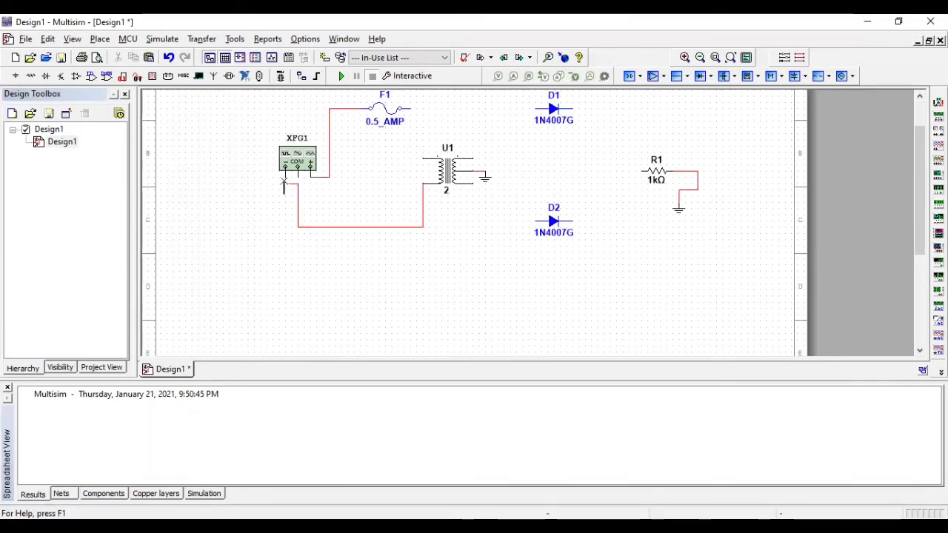
left_click(412, 109)
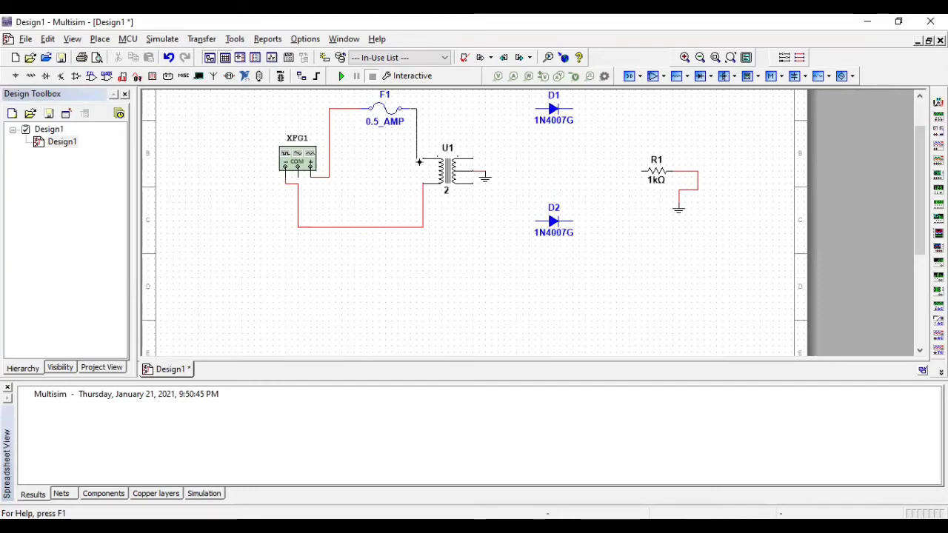
left_click(424, 158)
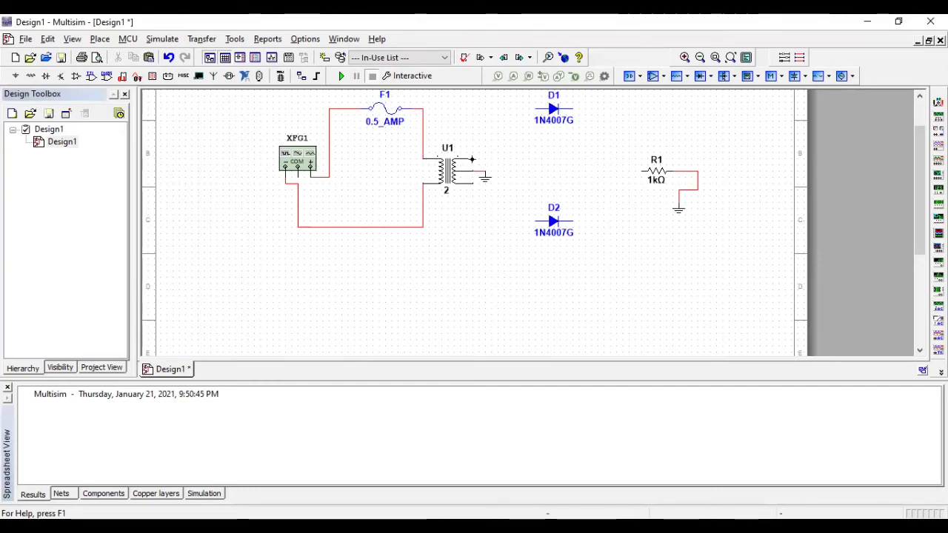
Step: Wire the transformer secondary to D1 and D2, join the diode outputs, and connect them to R1
left_click(472, 158)
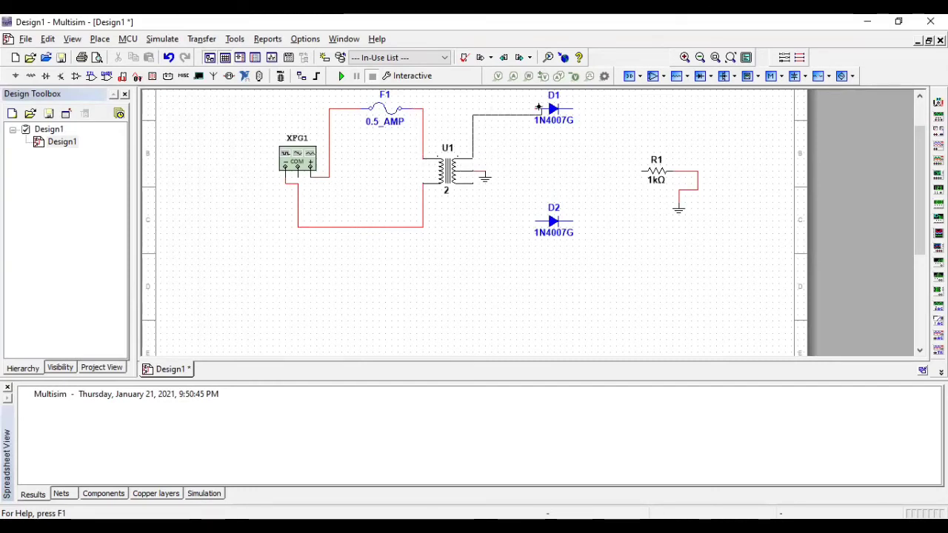
left_click(538, 109)
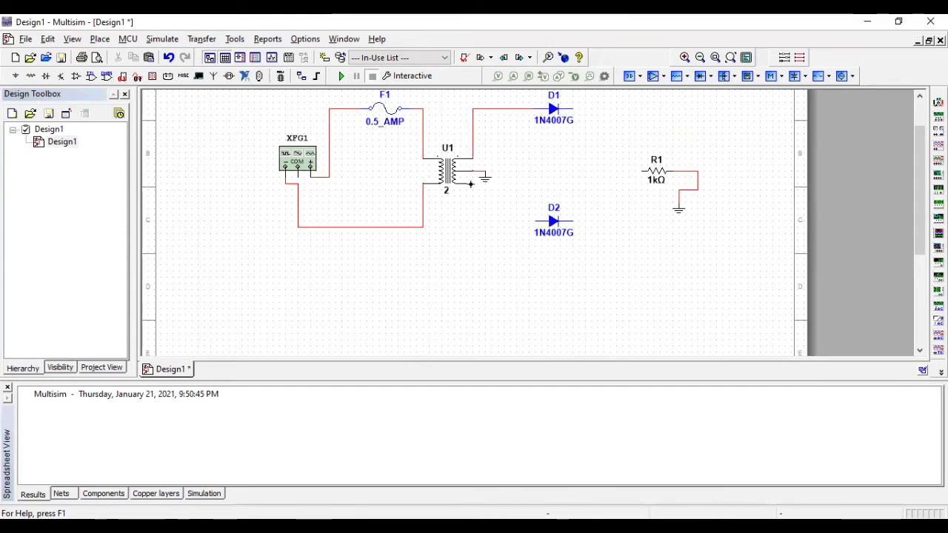
left_click(533, 221)
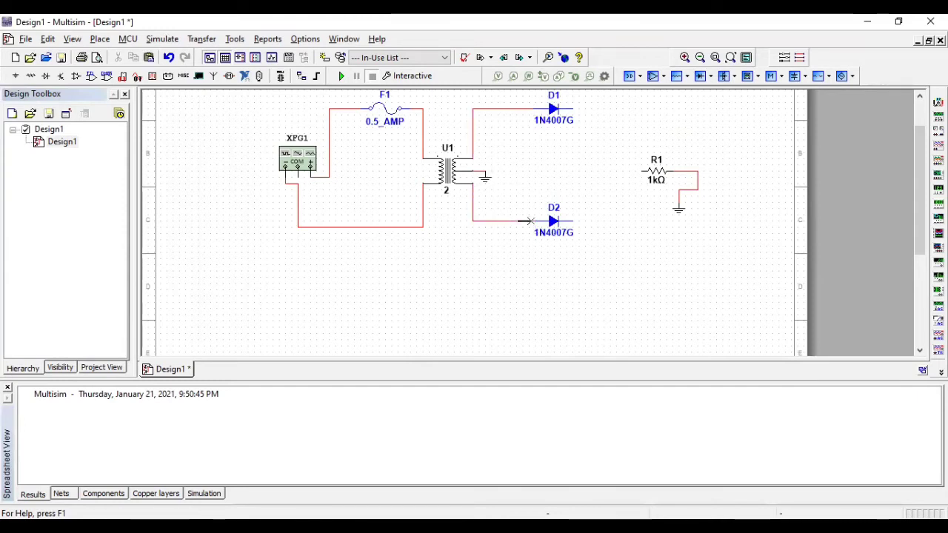
left_click(575, 109)
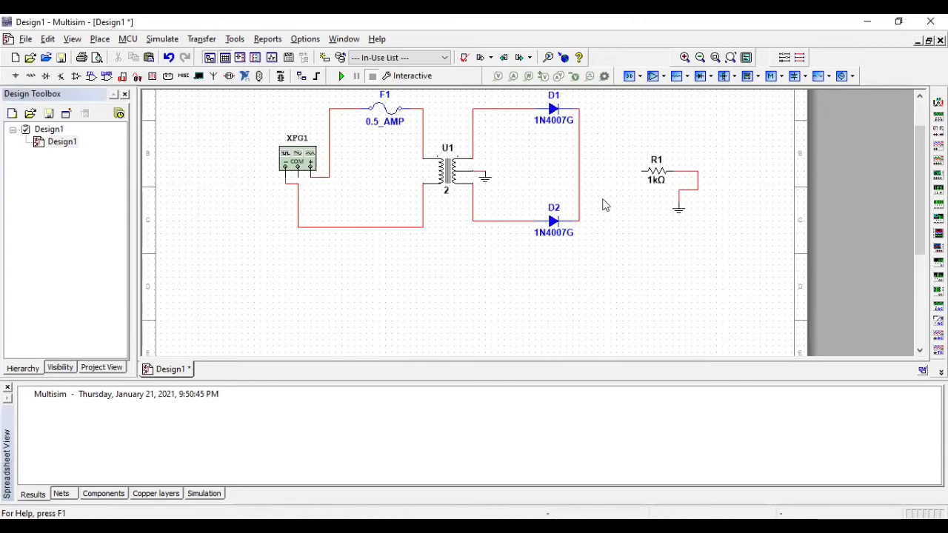
left_click(640, 169)
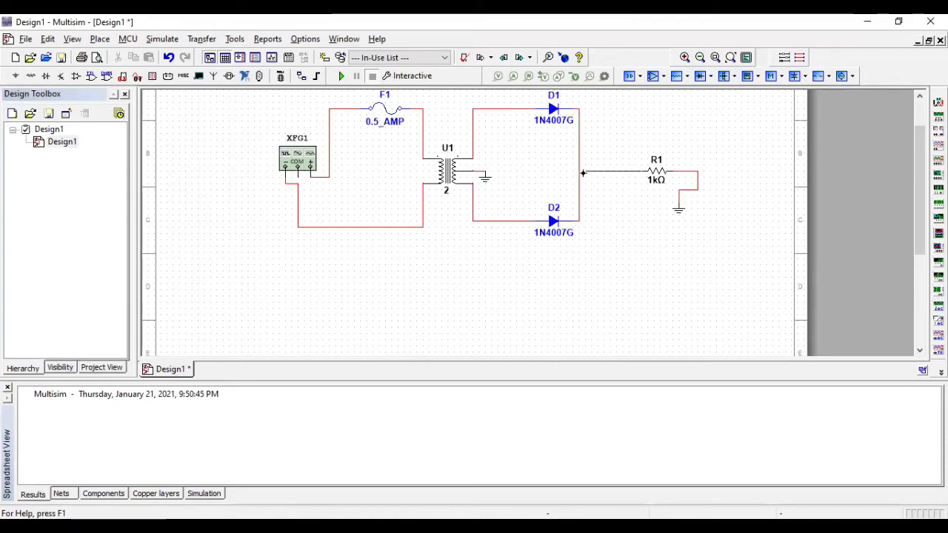
left_click(580, 172)
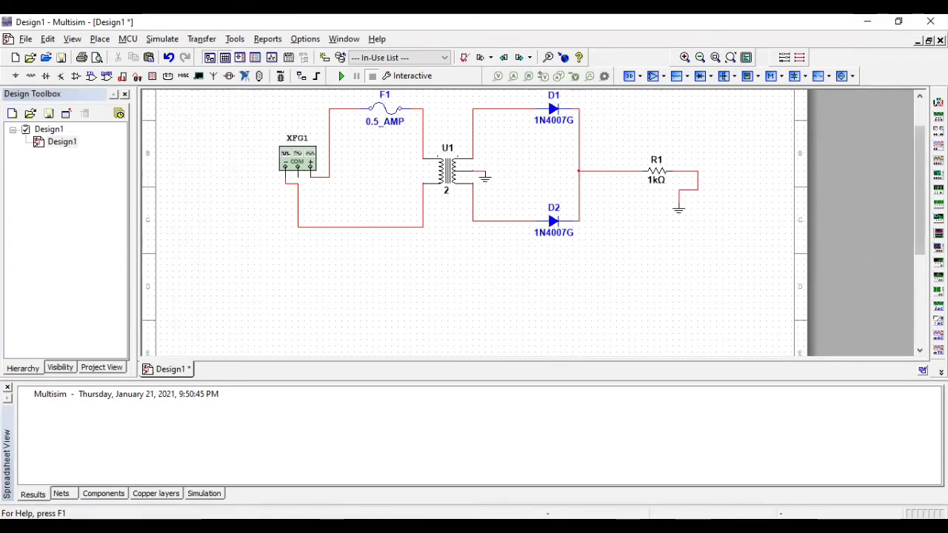
left_click_drag(920, 248, 921, 216)
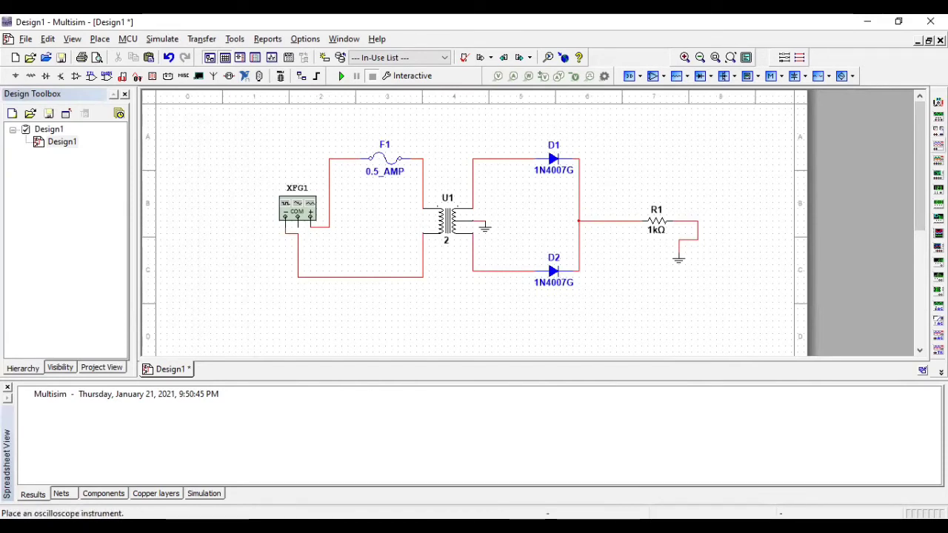
Step: Place oscilloscope XSC1 with channel A on the generator wires and channel B across R1
left_click(938, 145)
left_click(621, 184)
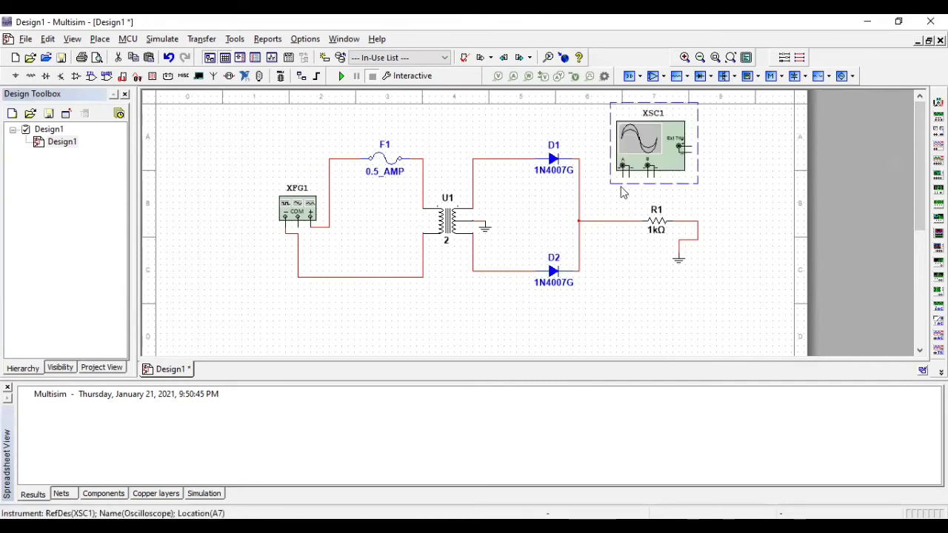
left_click(623, 193)
left_click(623, 172)
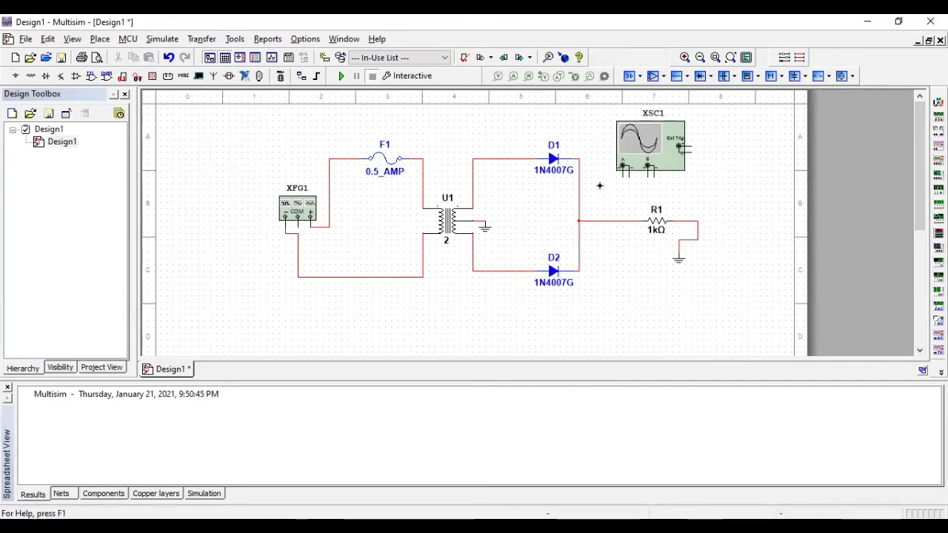
left_click(329, 194)
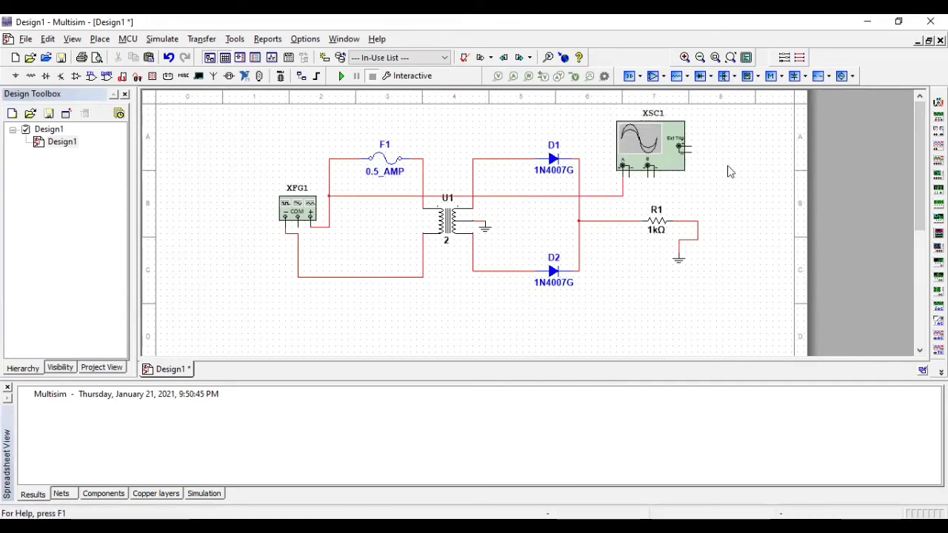
left_click(629, 174)
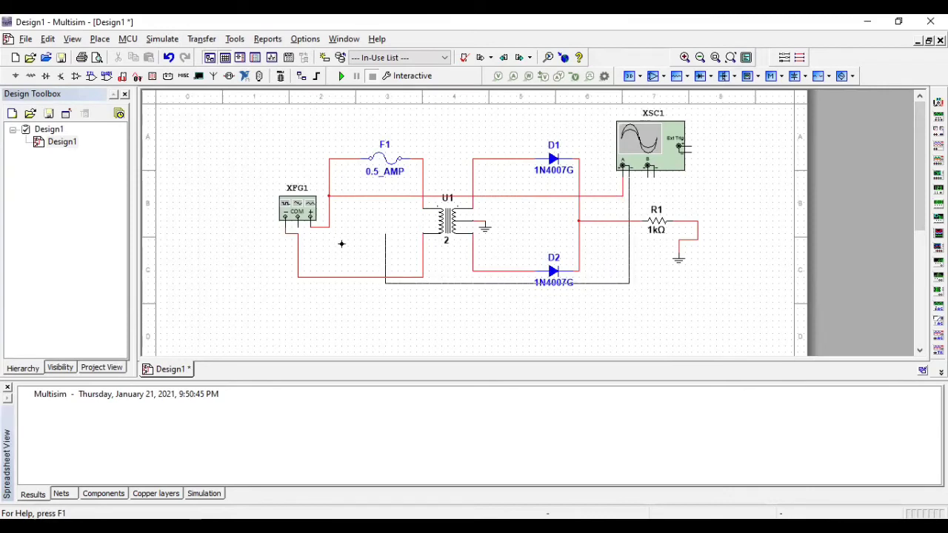
left_click(296, 254)
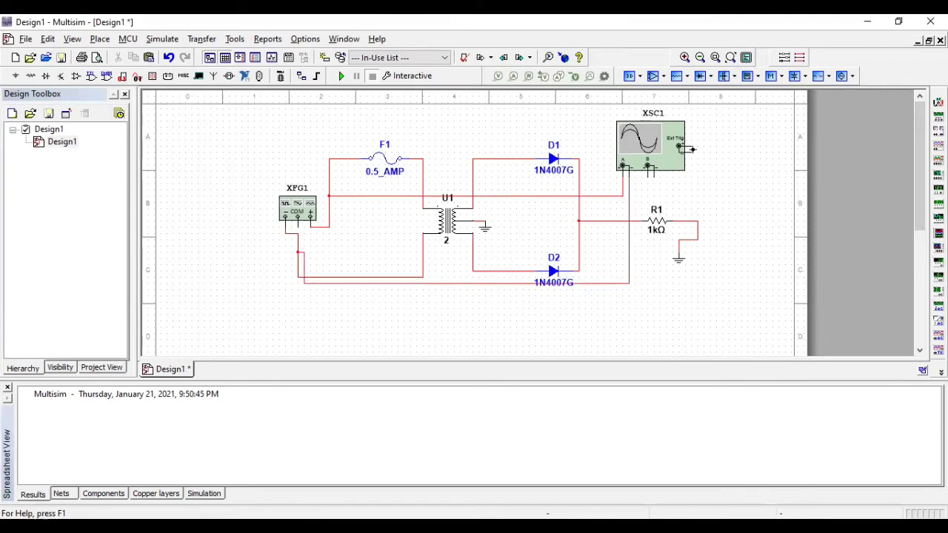
left_click(649, 172)
left_click(606, 219)
left_click(700, 225)
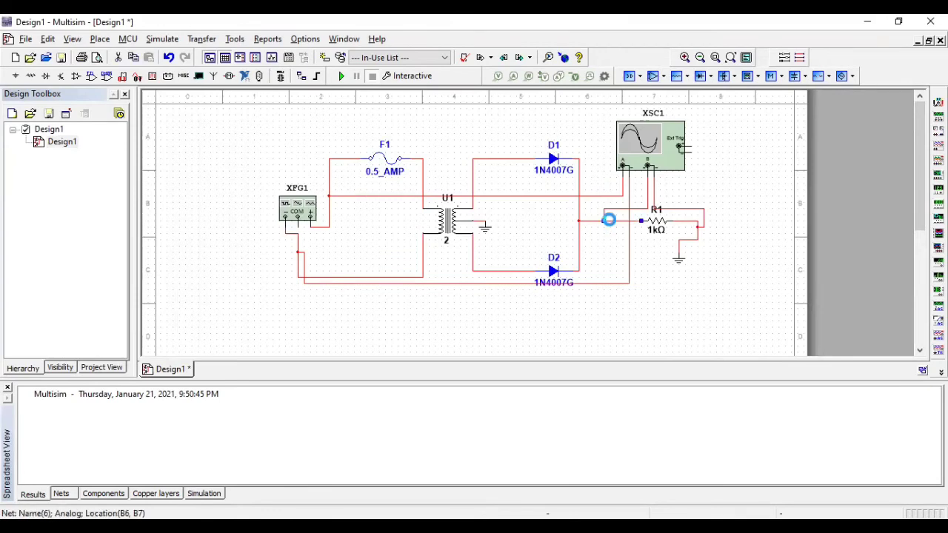
Step: Set the rectifier output net's colour to blue-violet in Net Properties
double_click(608, 219)
left_click(431, 213)
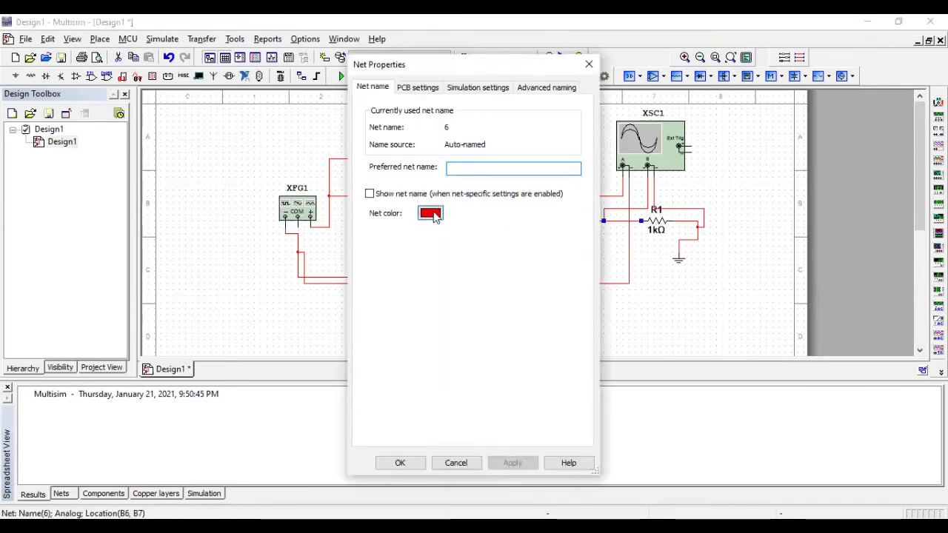
left_click(437, 250)
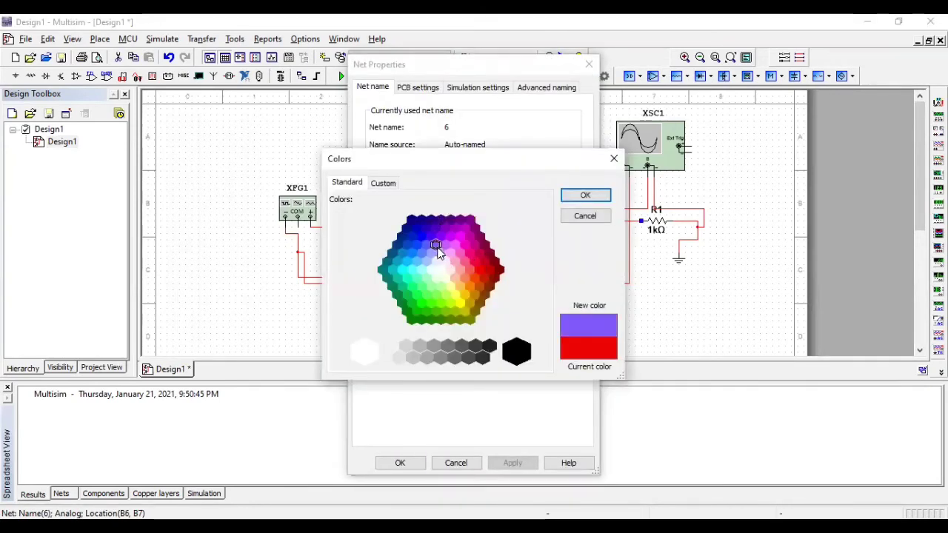
left_click(427, 246)
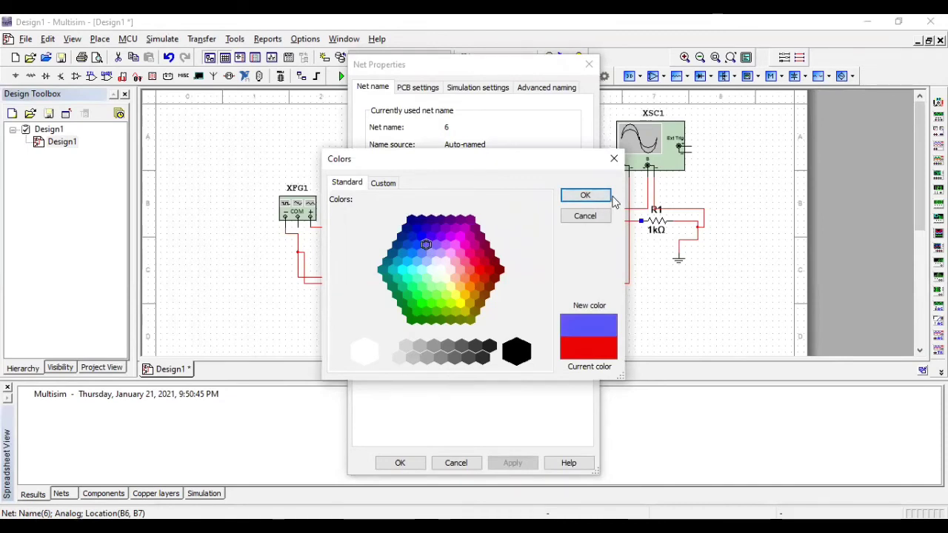
left_click(585, 195)
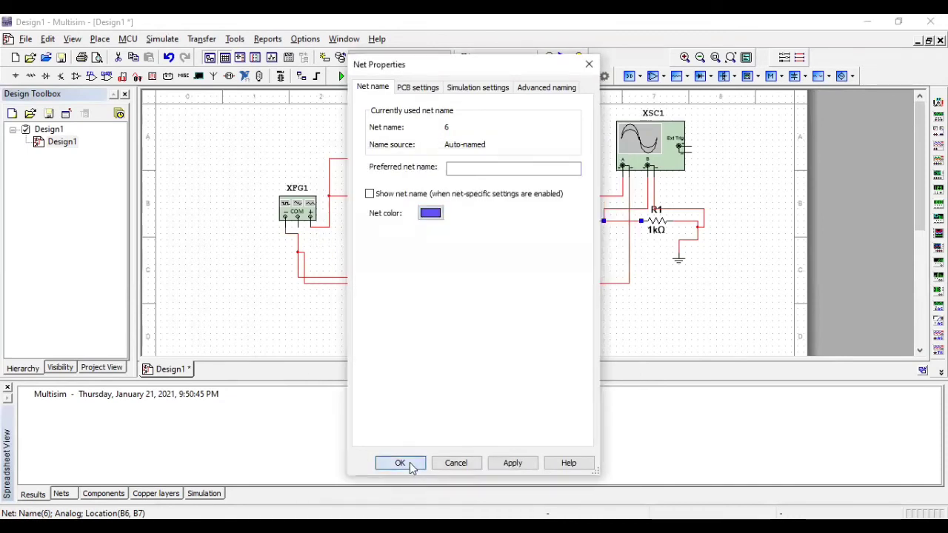
left_click(400, 463)
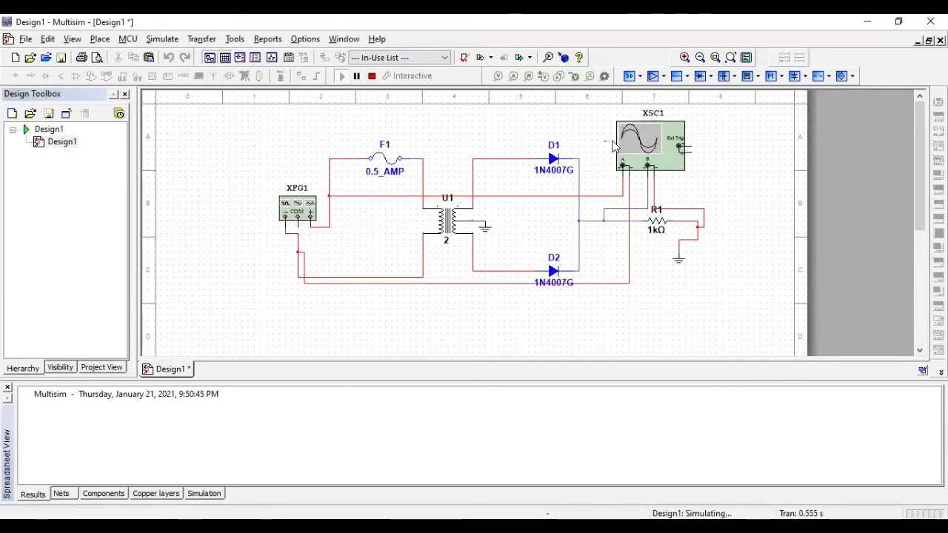
Step: Open the XSC1 display and reverse it to a white background showing input and rectified traces
double_click(636, 143)
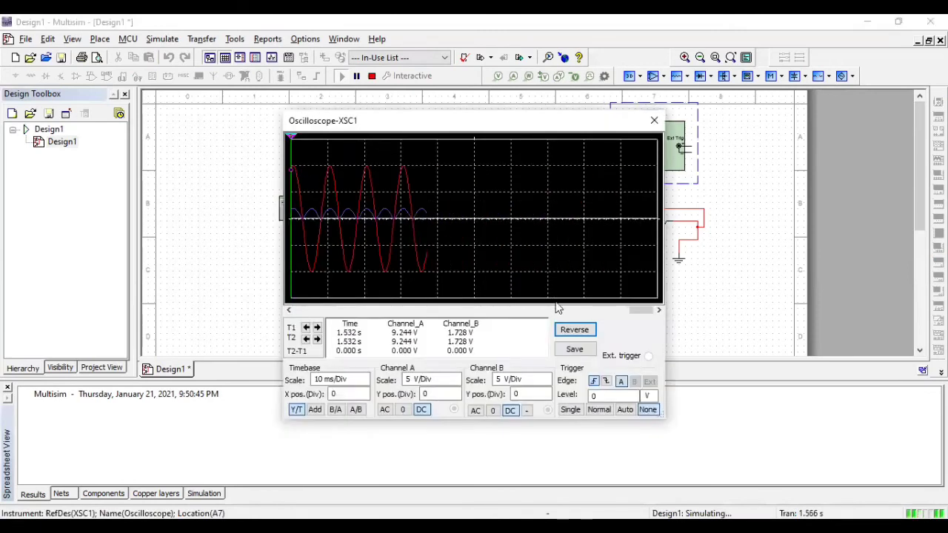
left_click(567, 332)
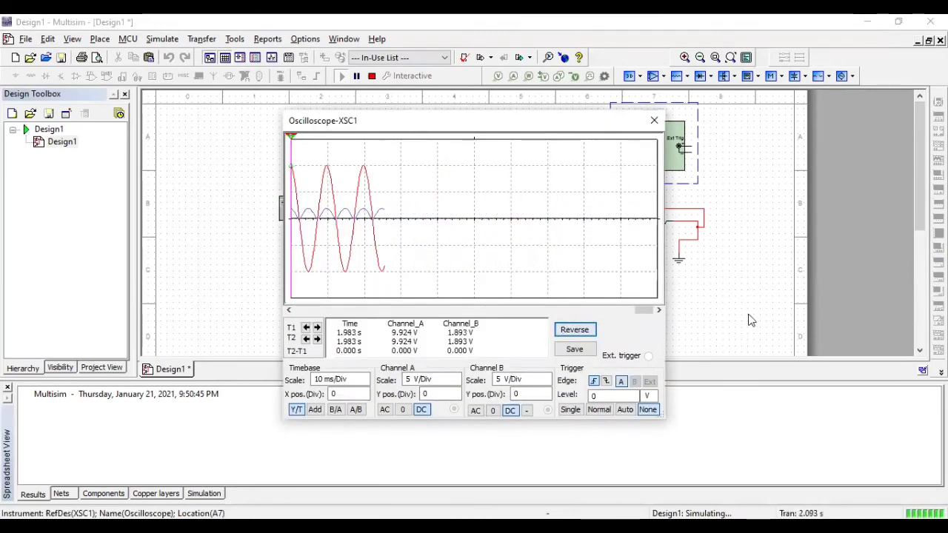